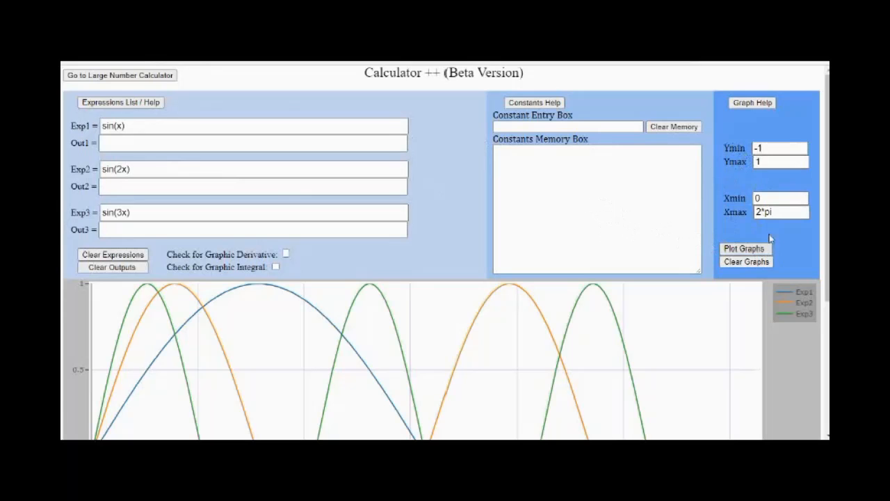
- Examine the full graph of sin(x), sin(2x) and sin(3x) from 0 to 2*pi, and return to the input area
drag(828, 201, 827, 332)
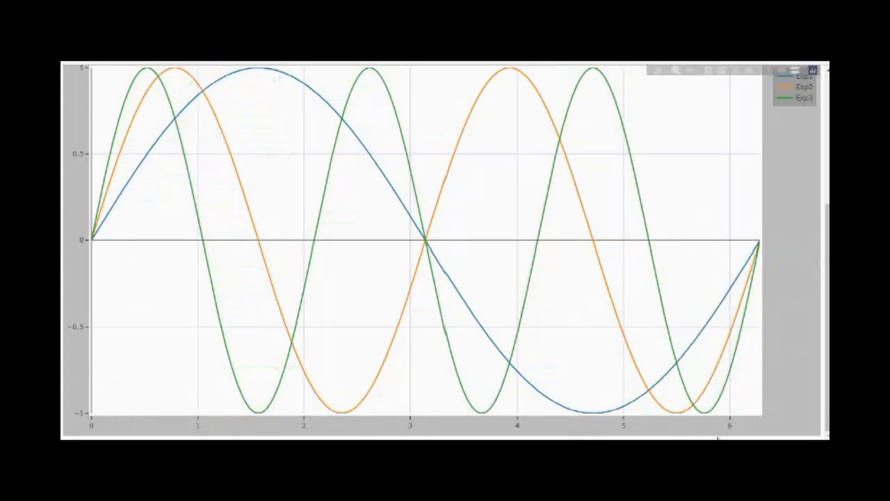
scroll(828, 343, up, 1)
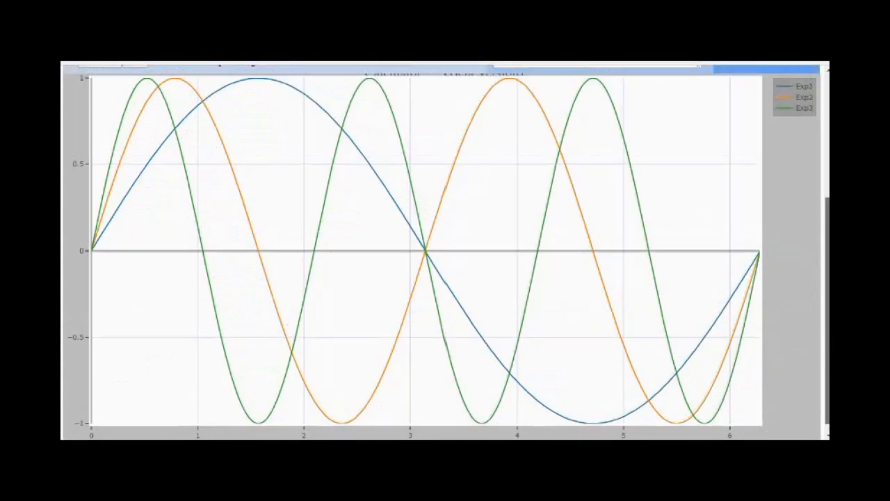
scroll(447, 252, up, 5)
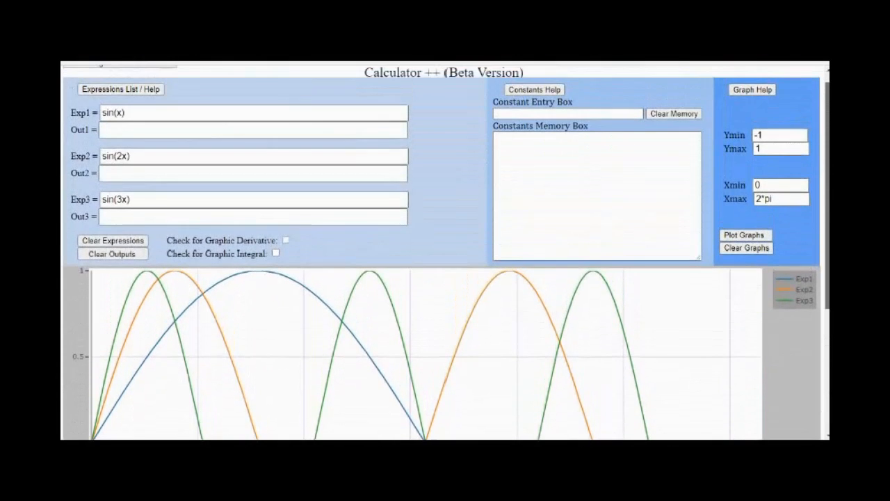
scroll(446, 252, up, 1)
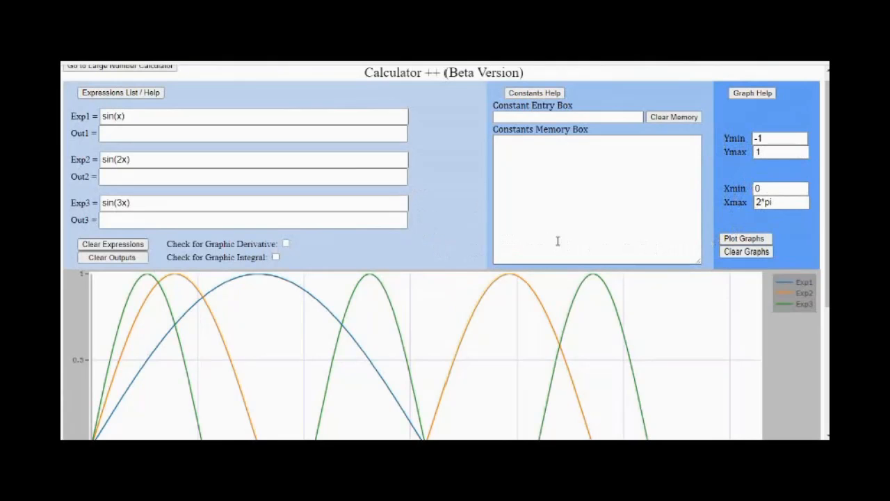
scroll(445, 250, up, 1)
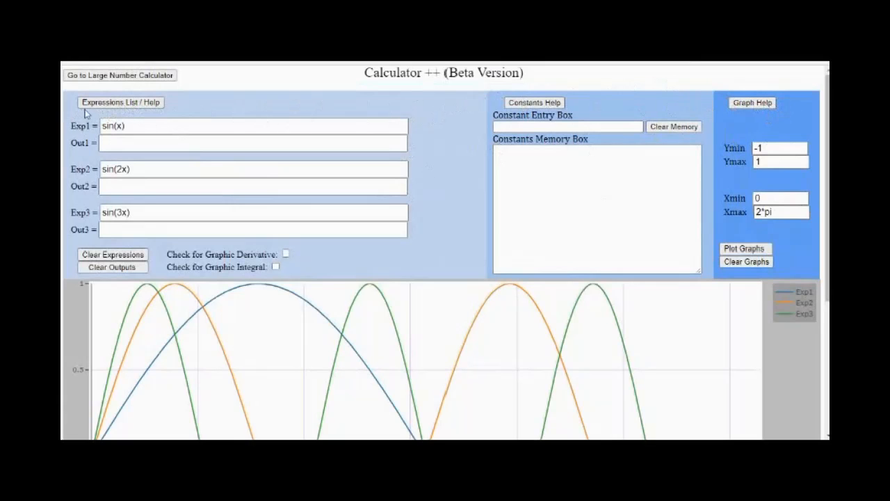
- Open the expression help page and review the supported functions and their examples
click(120, 105)
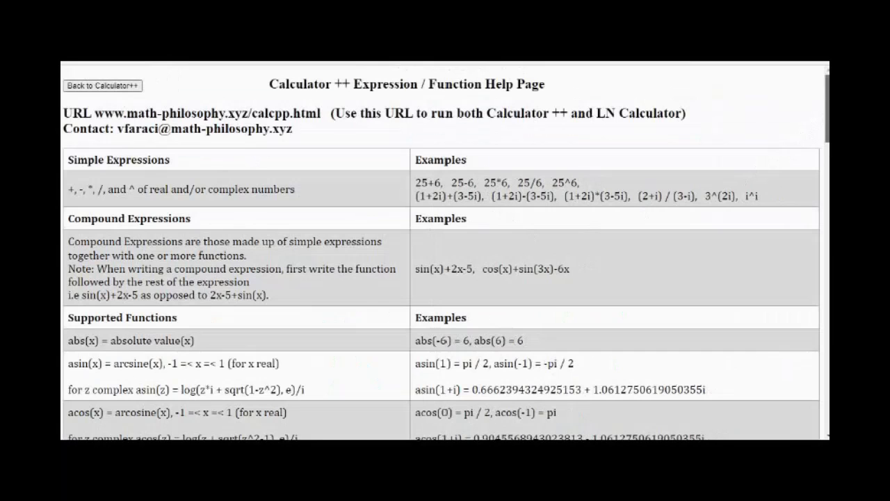
scroll(823, 143, down, 3)
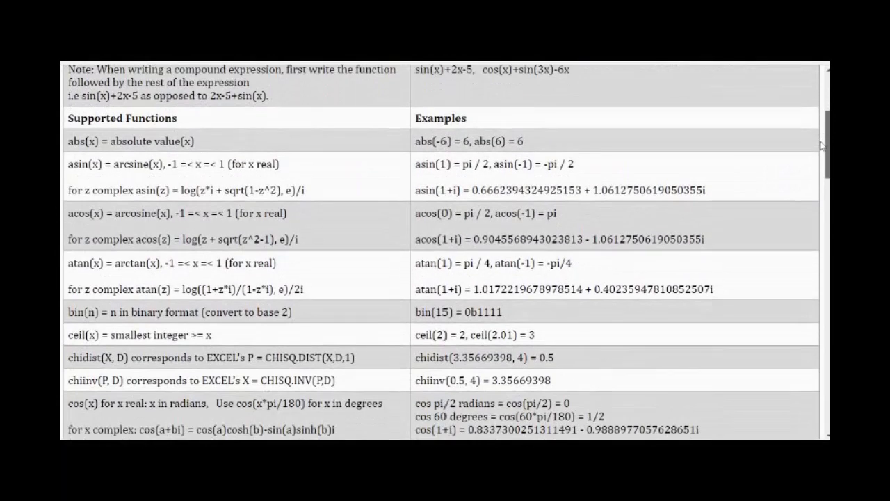
scroll(823, 142, up, 3)
drag(828, 99, 824, 381)
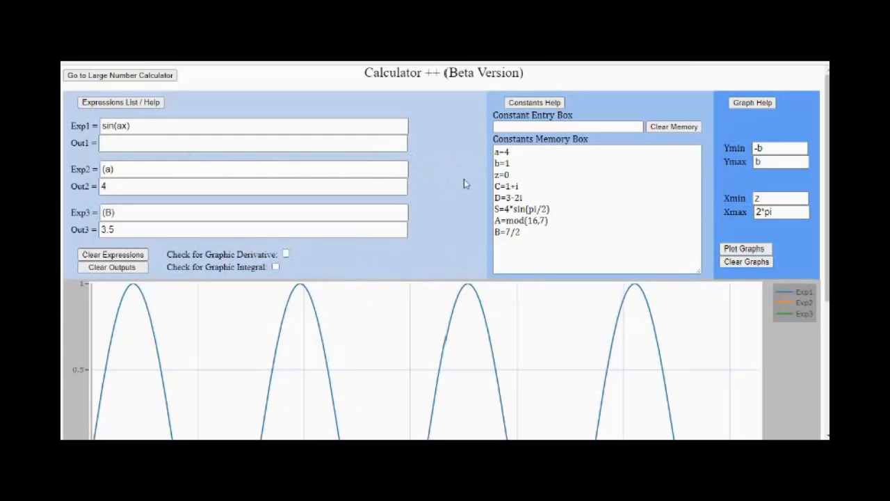
- Set the constant a to 2 and replot sin(ax)
click(504, 127)
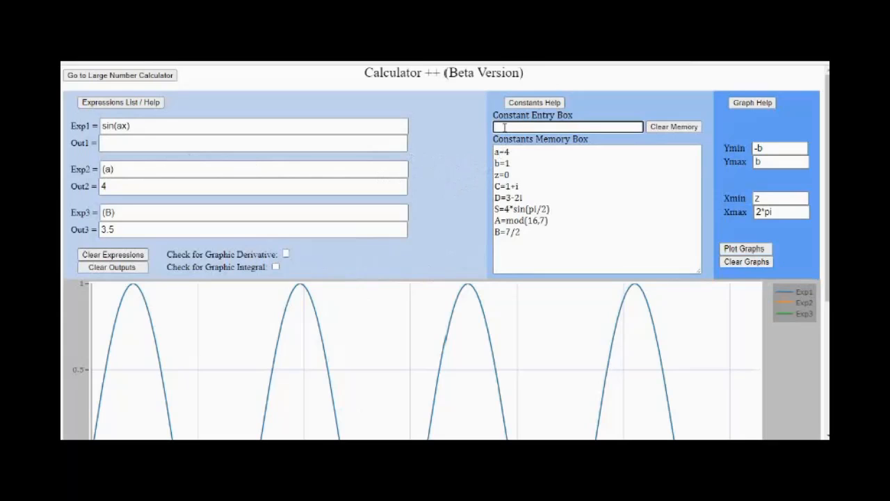
text(a=2)
key(Return)
click(740, 251)
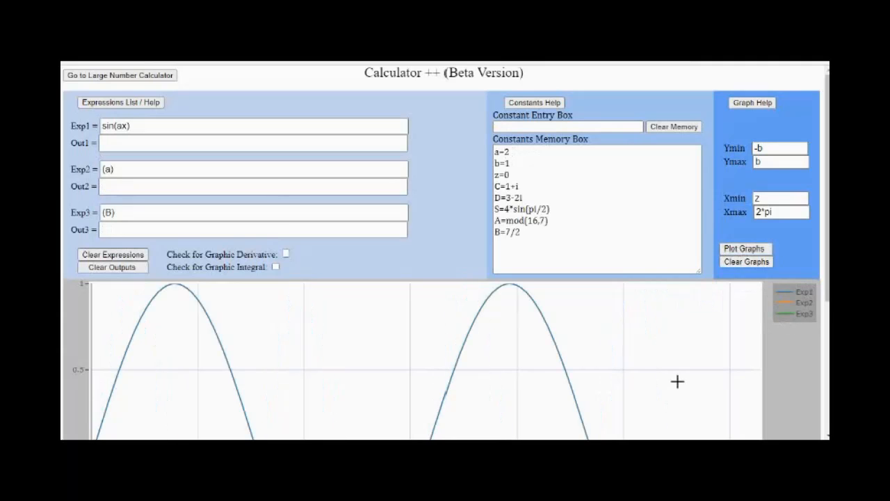
mouse_move(827, 267)
mouse_down()
mouse_move(827, 400)
mouse_move(826, 269)
mouse_up()
- Set the constant a to 4, replot sin(ax) and inspect the full curve
click(500, 128)
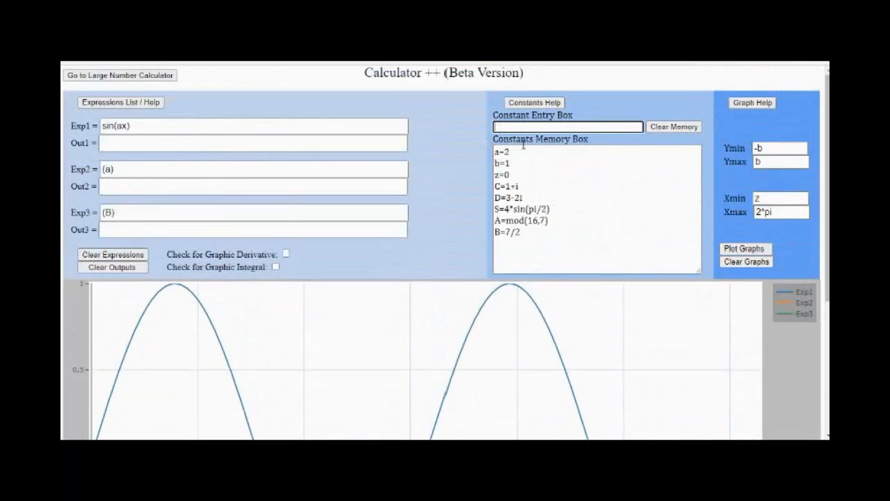
text(a=4)
key(Return)
click(738, 253)
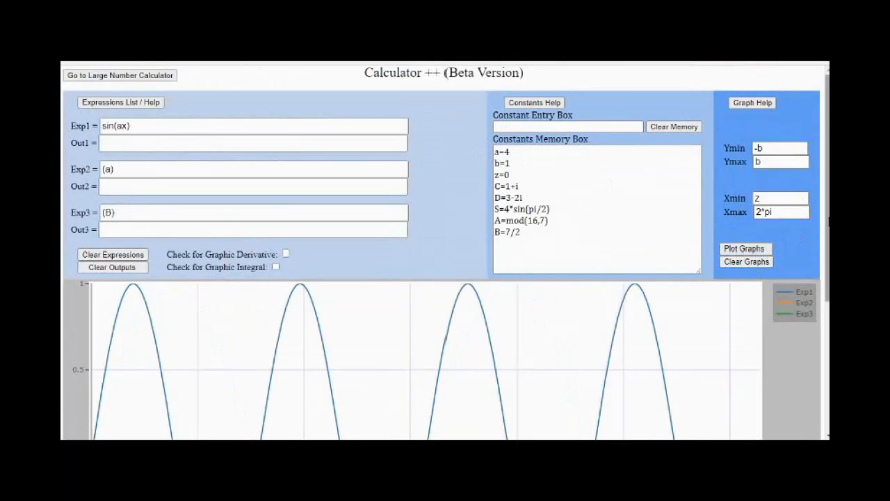
scroll(812, 232, down, 1)
scroll(826, 341, down, 3)
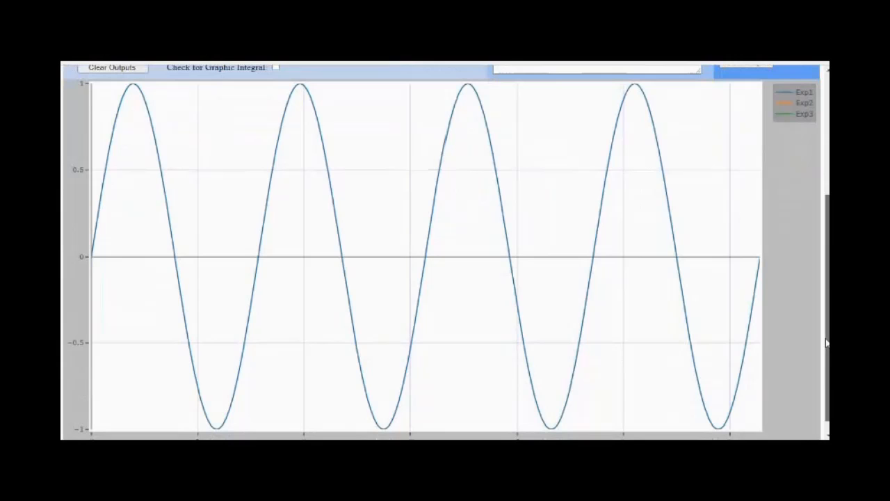
scroll(826, 342, up, 3)
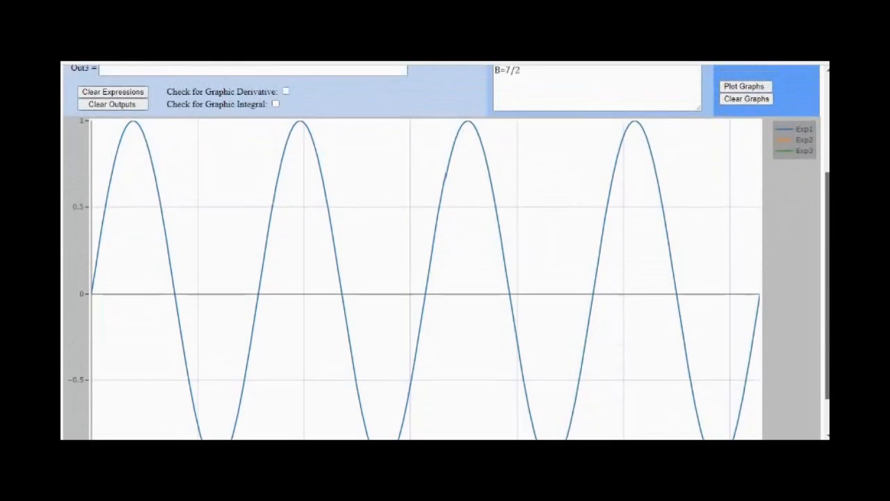
scroll(826, 341, up, 1)
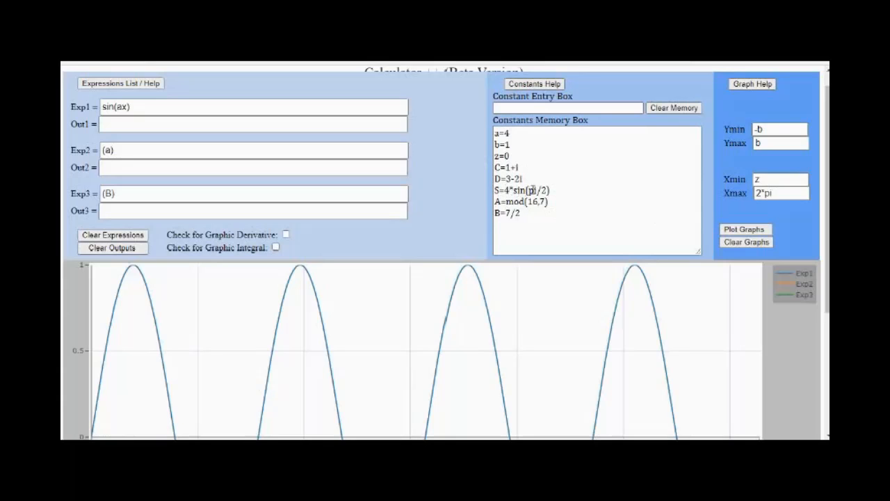
- Change the third expression to (S) to evaluate the constant S
click(114, 194)
key(BackSpace)
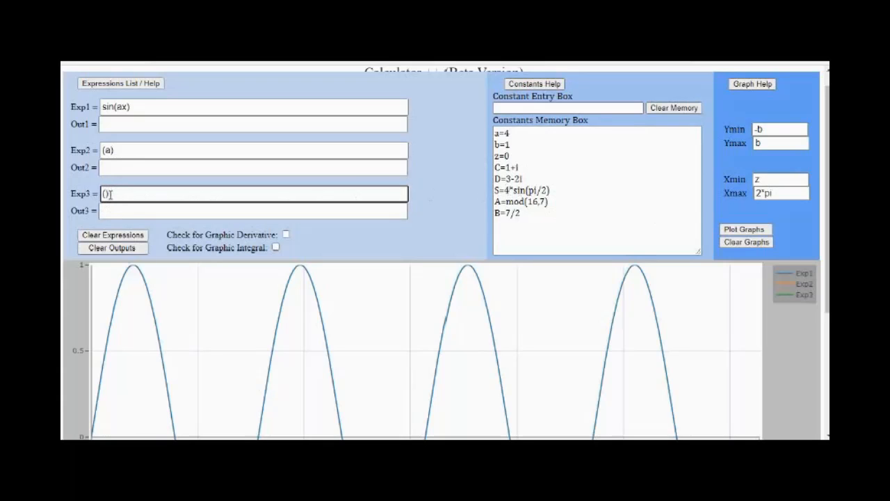
text(S)
- Change the second expression to (A) to evaluate the constant A
click(110, 150)
double_click(108, 150)
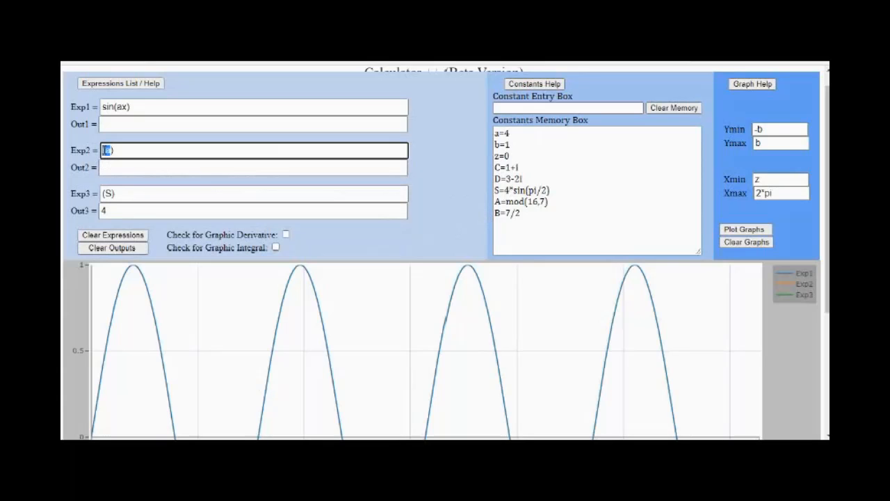
text(a)
key(Left)
text(()
key(BackSpace)
text(A)
- Change the third expression to (B) to evaluate the constant B
click(112, 195)
key(BackSpace)
text(B)
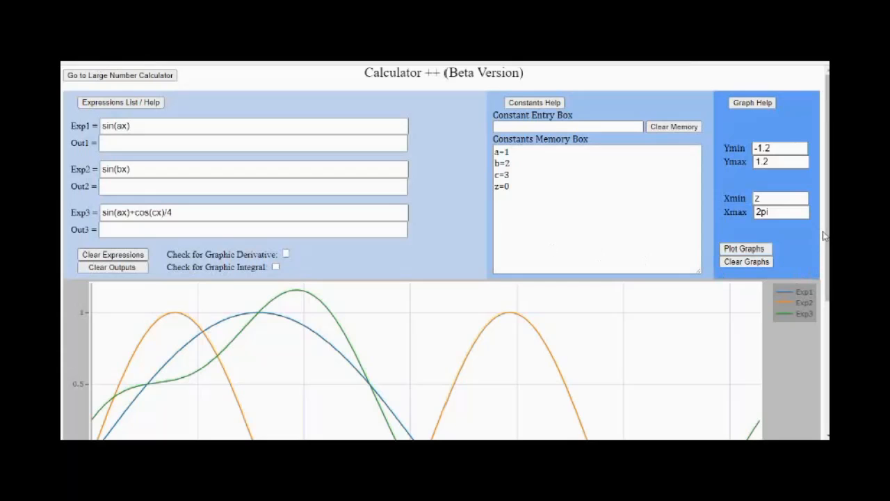
- Examine the full graph of the three sine and cosine expressions and that of x^2 with its derivative and integral
scroll(828, 368, down, 3)
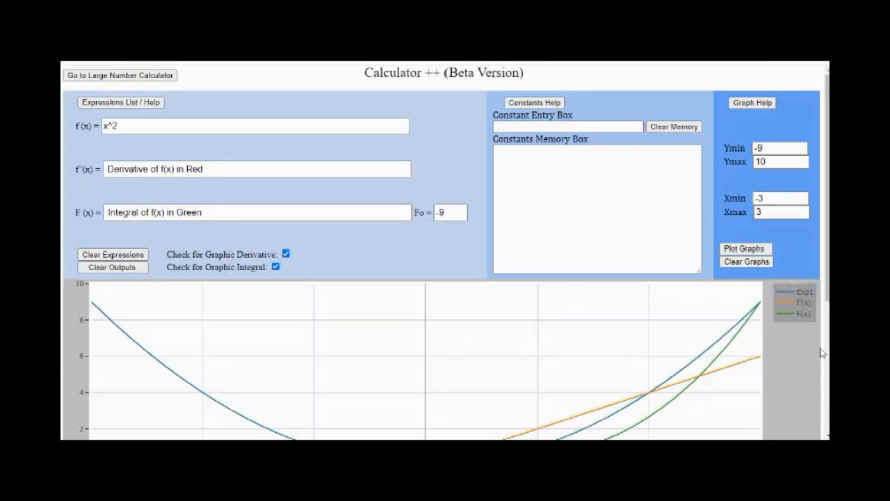
drag(828, 285, 827, 415)
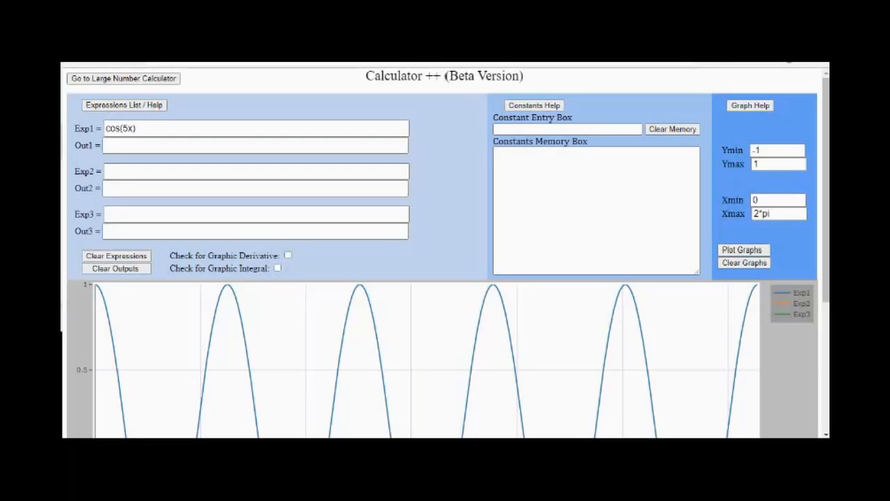
- Switch to the Large Number Calculator and solve the multiplication of the two long decimals a and b
click(127, 80)
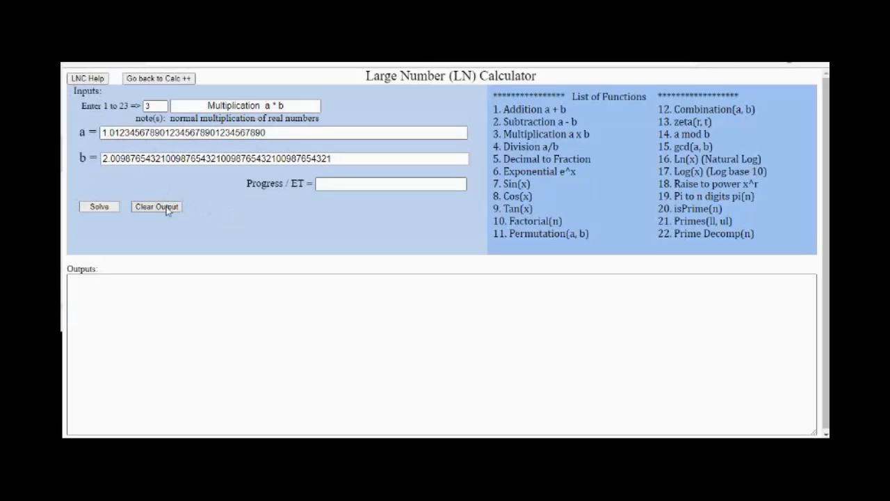
click(96, 207)
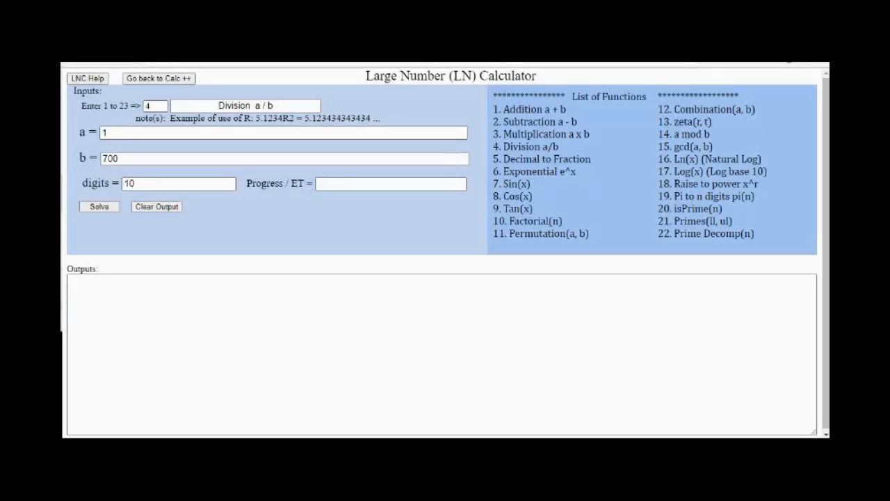
- Solve the division a / b with a = 1, b = 700 and 10 digits
click(165, 107)
click(66, 140)
click(99, 207)
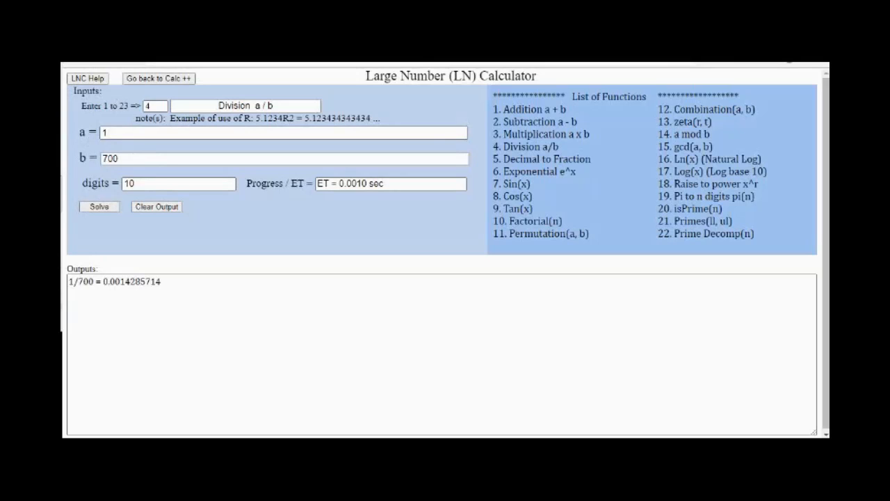
- Step back through the last six digits of the 1/700 result to examine its repeating part
click(163, 281)
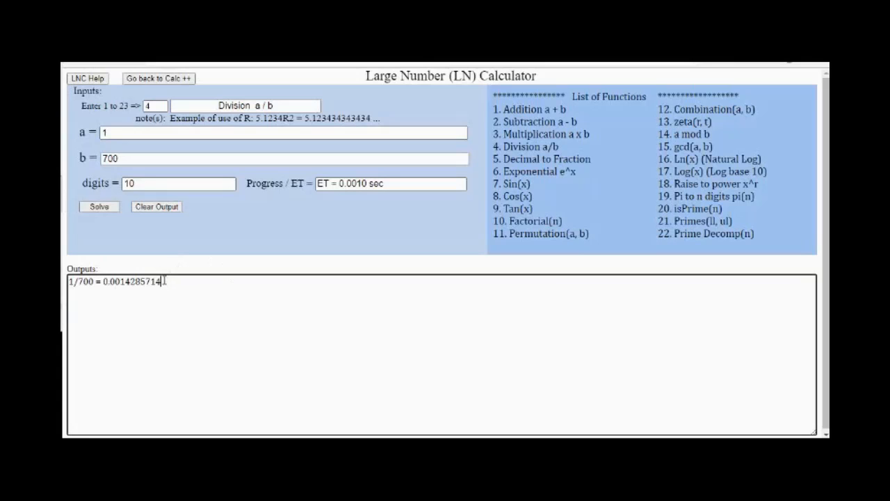
key(Left)
key(Left)
key(Left)
key(Left)
key(Left)
key(Left)
key(Left)
key(Left)
key(Left)
key(Left)
- Solve 1/700 to 100 digits and again to 1000 digits
click(145, 184)
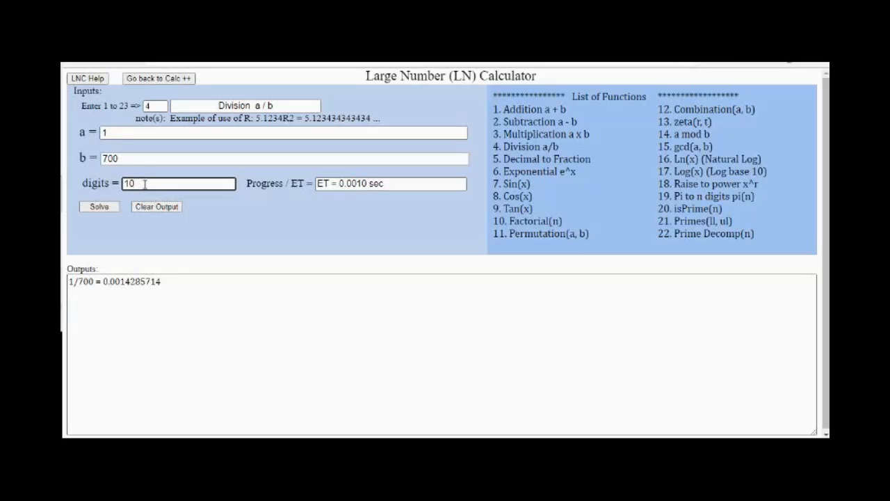
text(0)
click(95, 207)
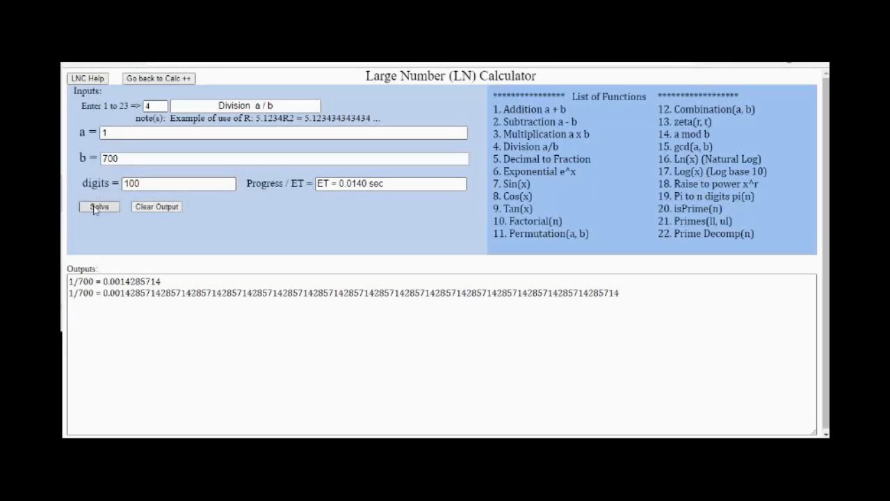
click(153, 183)
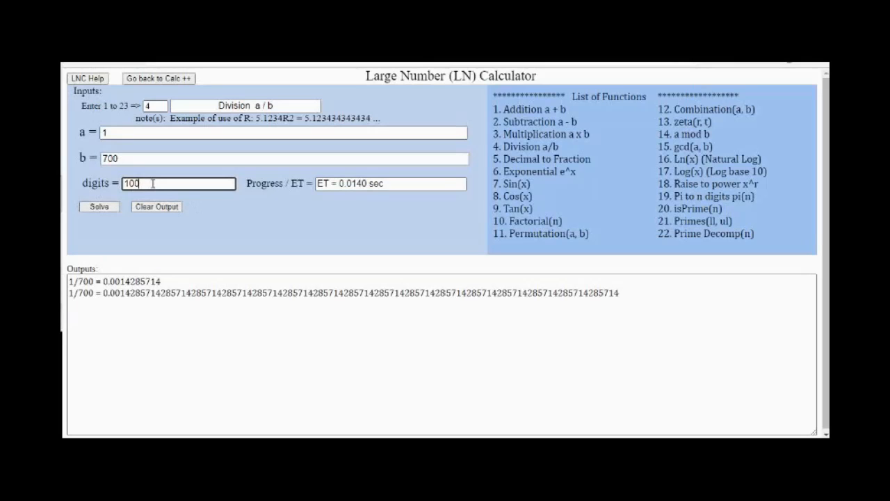
text(0)
click(101, 208)
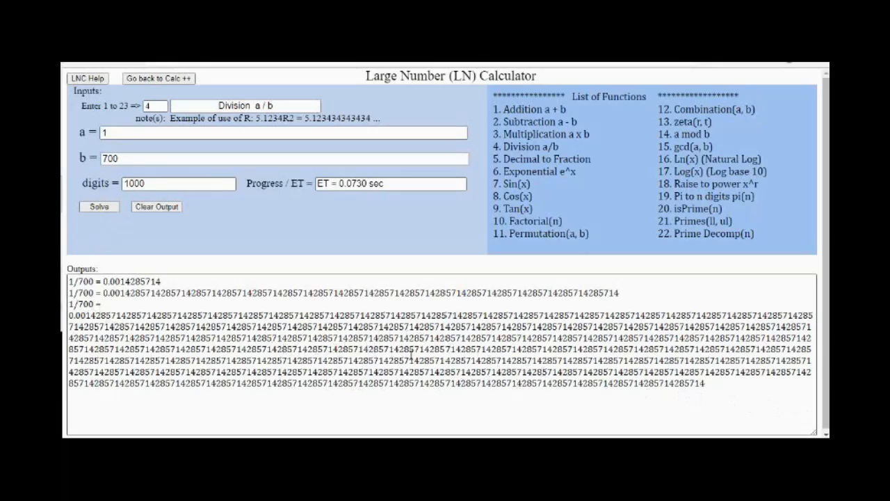
- Replace the digits value with r and solve 1/700 in repeating-decimal notation
click(142, 183)
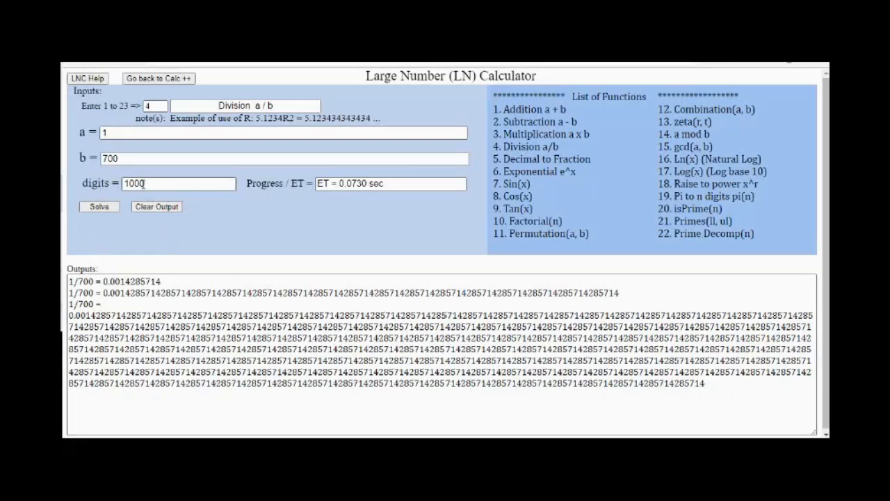
drag(148, 183, 121, 185)
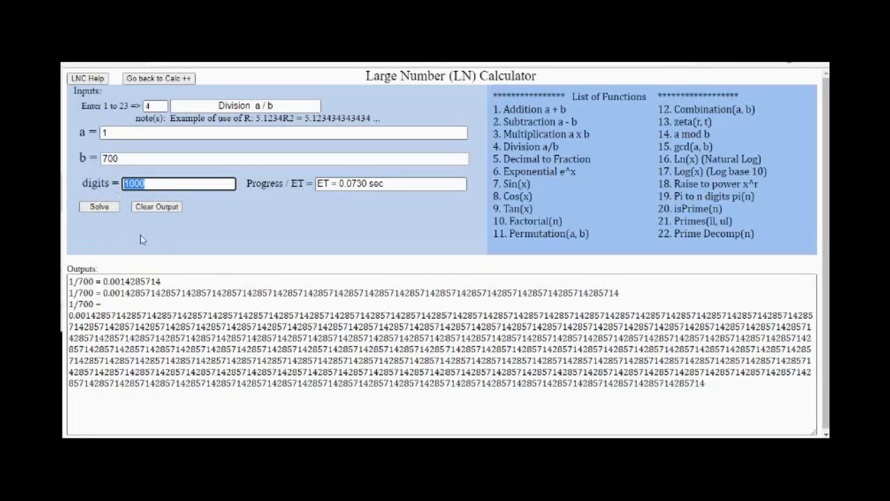
text(1)
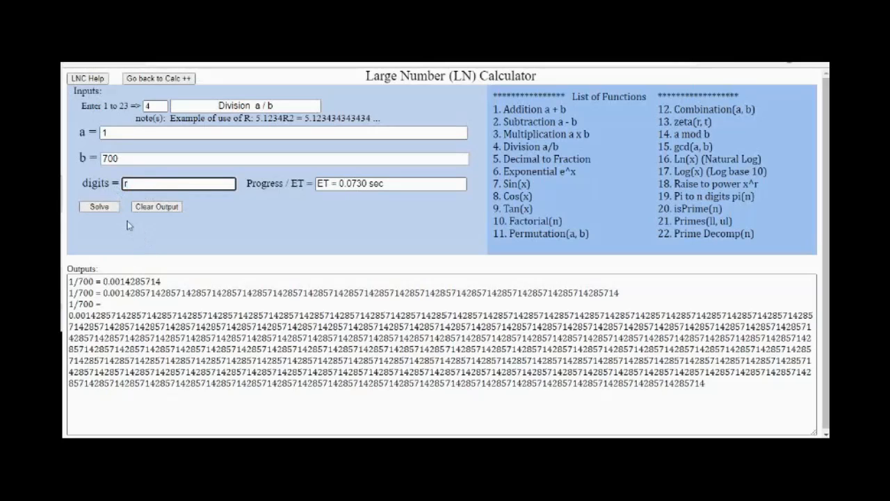
click(103, 209)
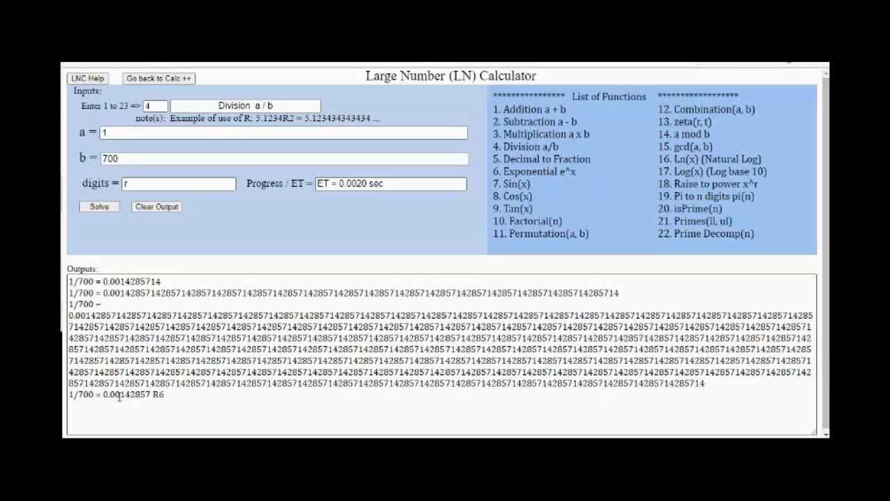
- Solve 1/700 again with a cleared output and select the whole result line
click(167, 208)
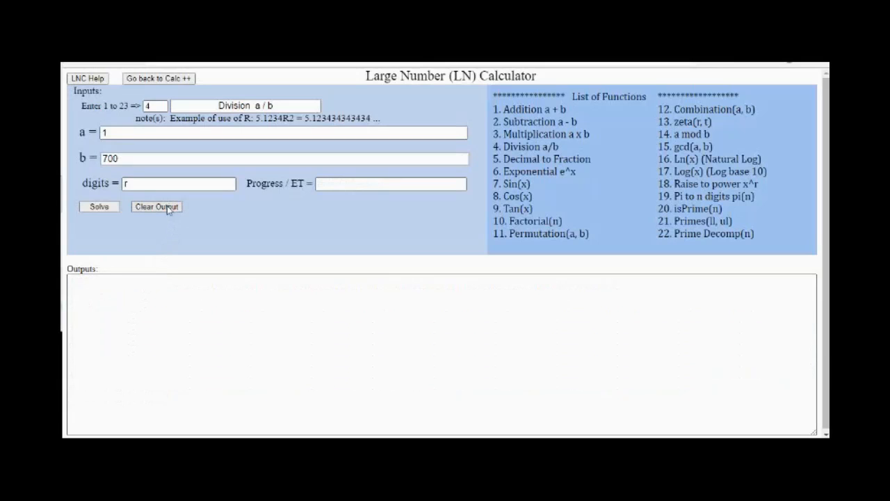
click(99, 209)
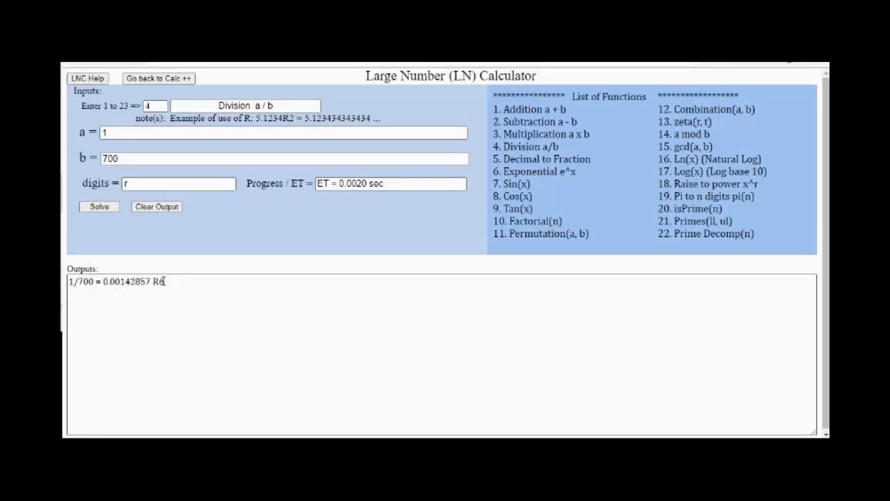
drag(166, 281, 67, 280)
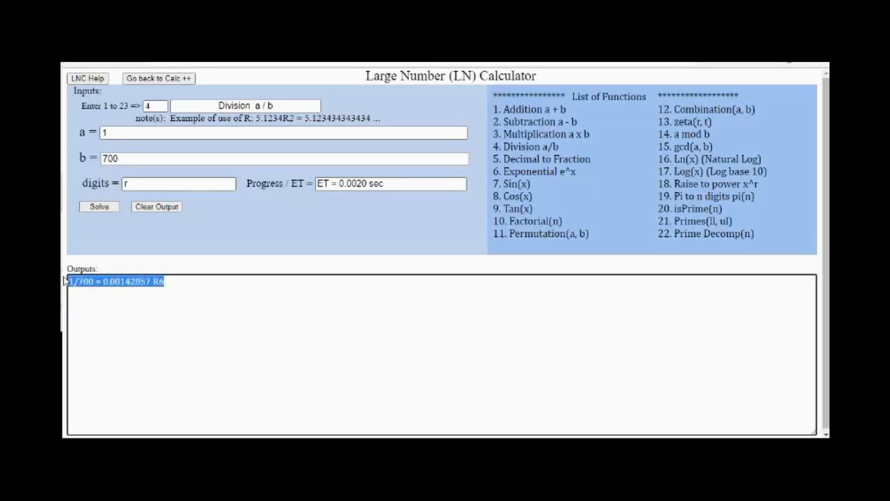